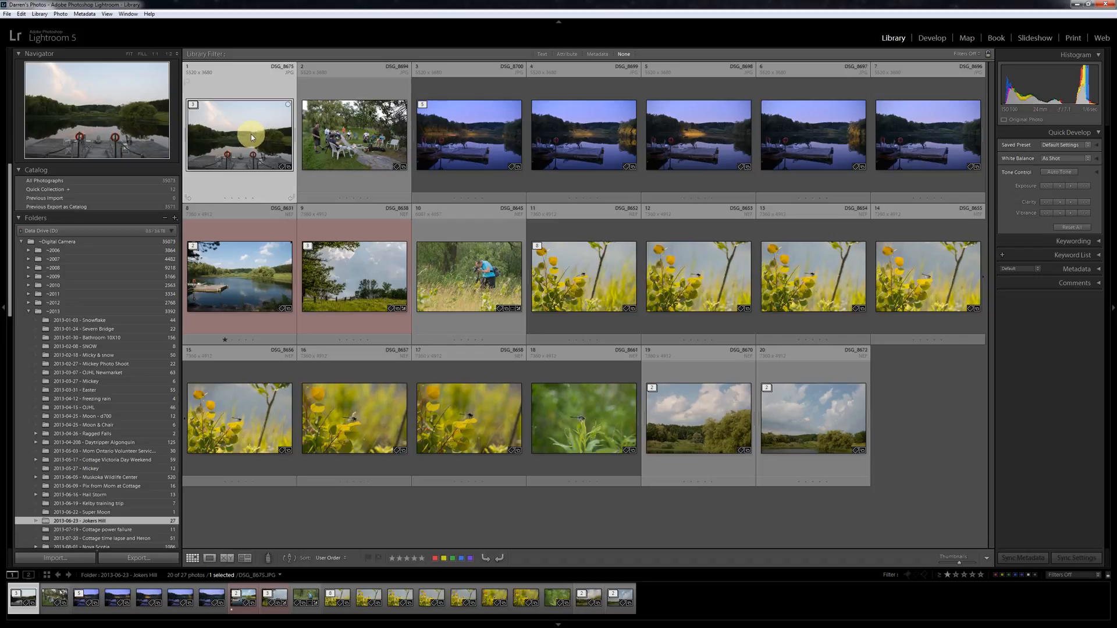
- Open the External Editing preferences and start choosing an application for the additional external editor
{"action": "right_click", "coordinate": [251, 136]}
{"action": "mouse_move", "coordinate": [302, 209]}
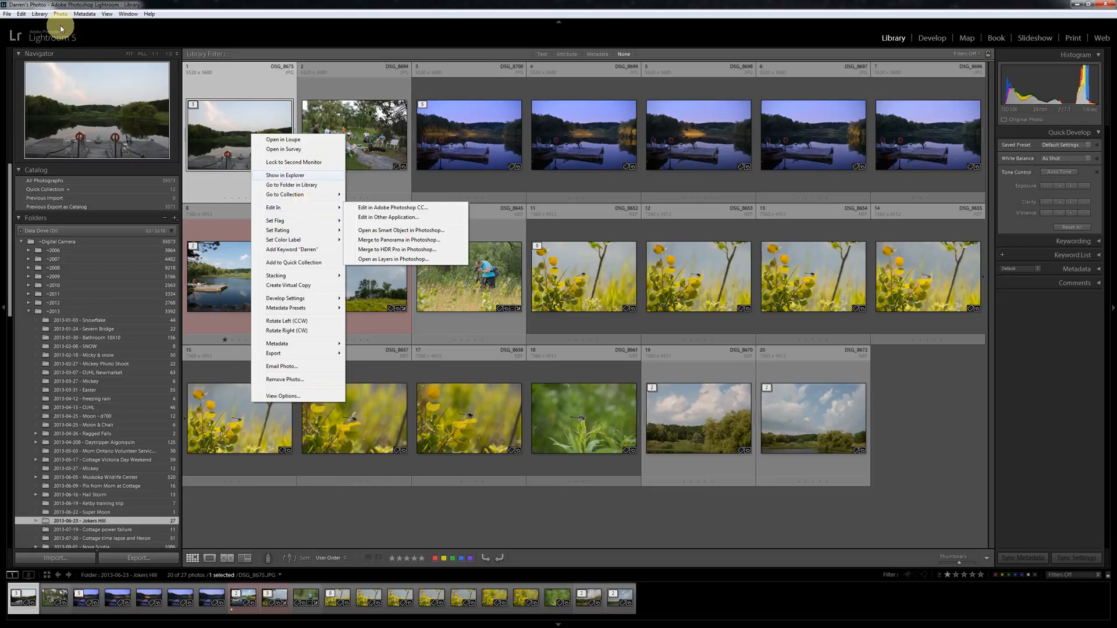
{"action": "left_click", "coordinate": [21, 15]}
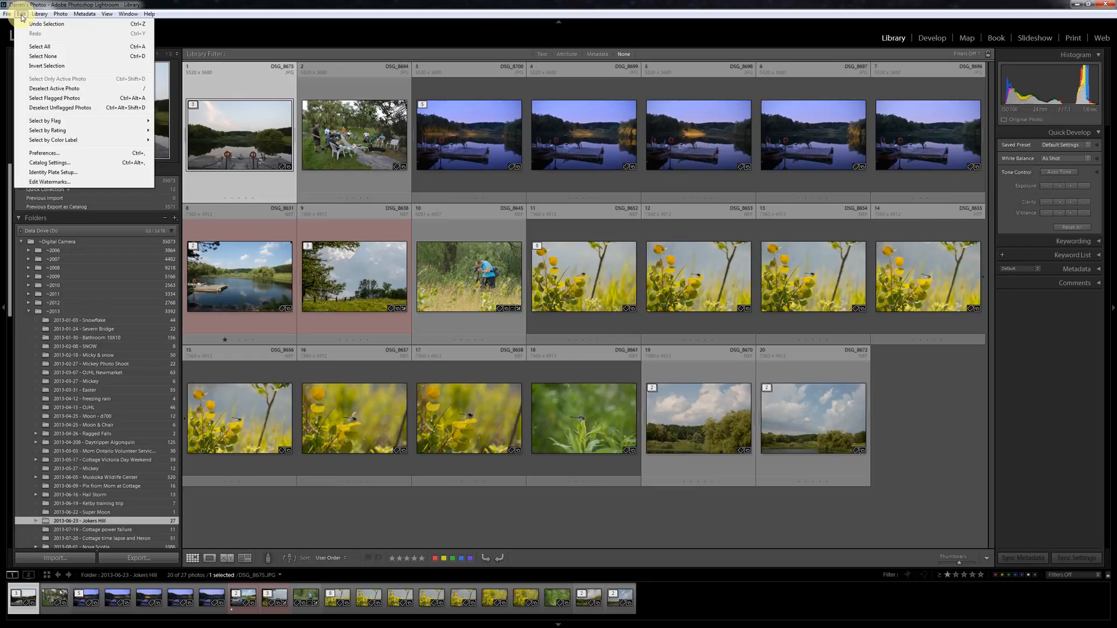
{"action": "left_click", "coordinate": [52, 155]}
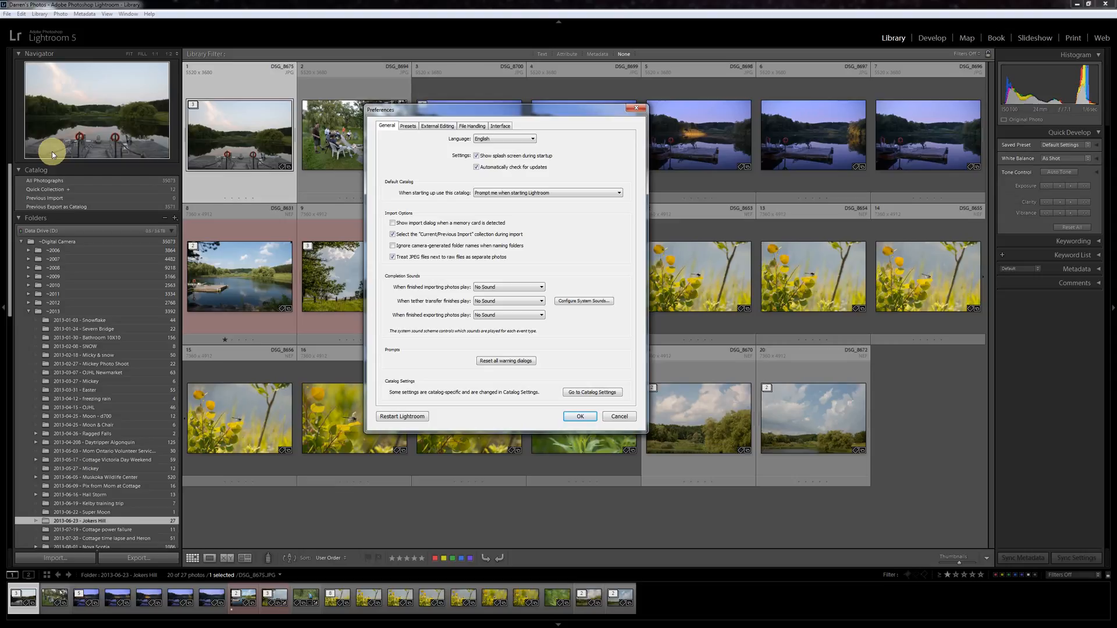
{"action": "left_click", "coordinate": [436, 127]}
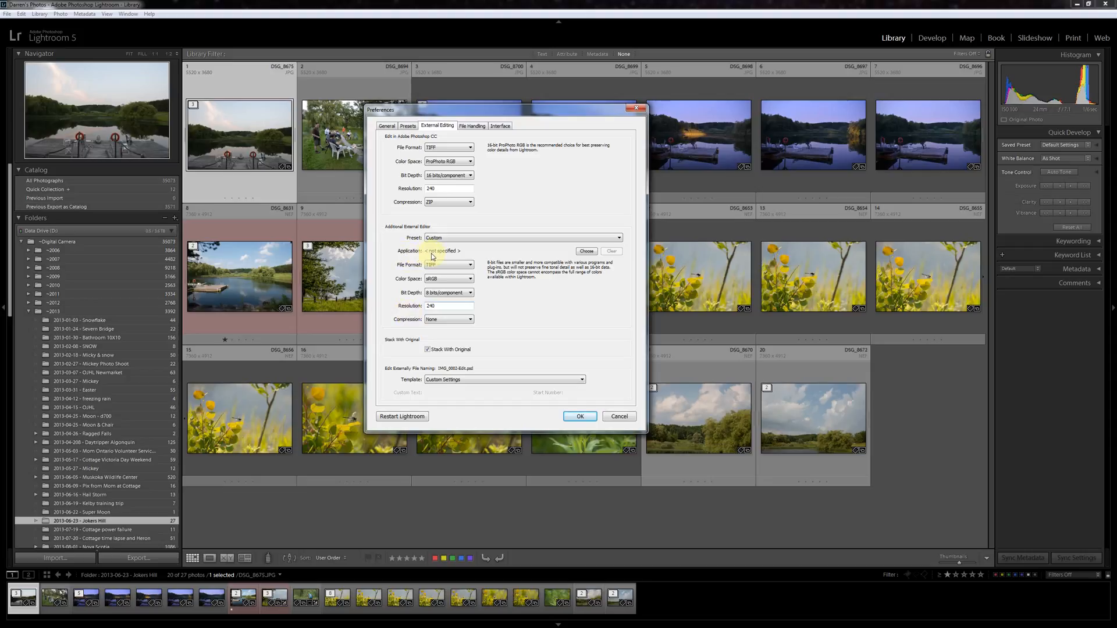
{"action": "left_click", "coordinate": [587, 253]}
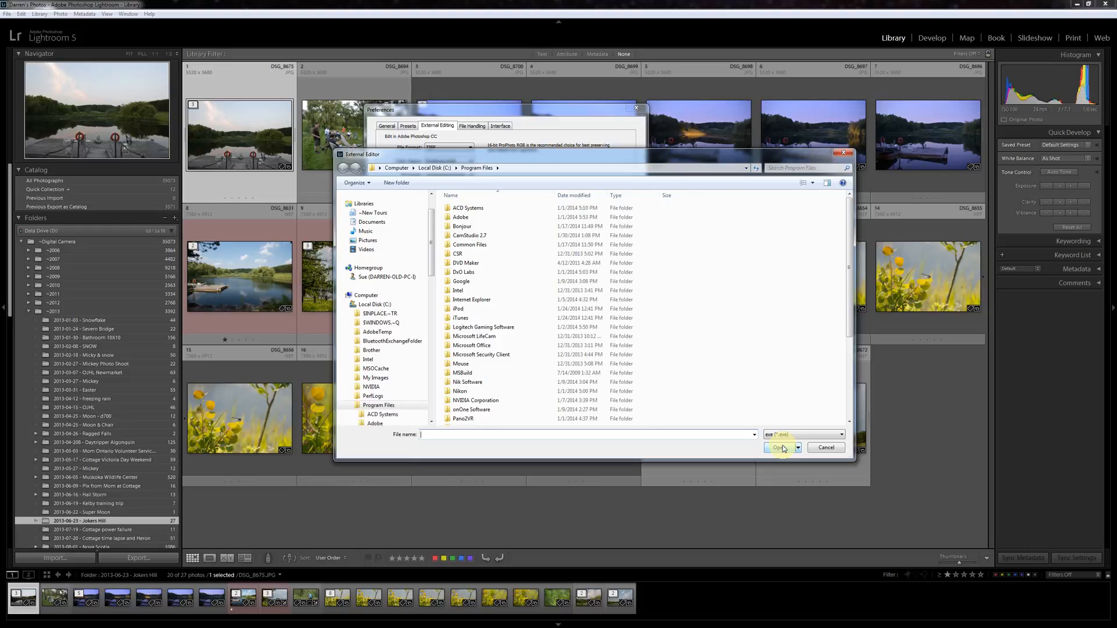
{"action": "double_click", "coordinate": [452, 219]}
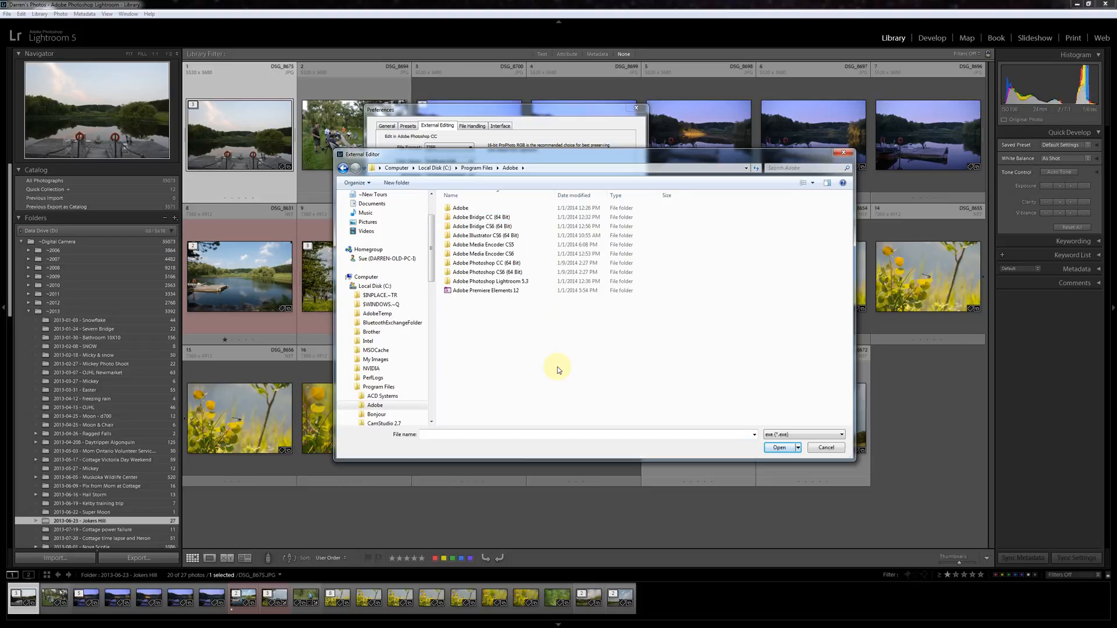
{"action": "left_click", "coordinate": [372, 387]}
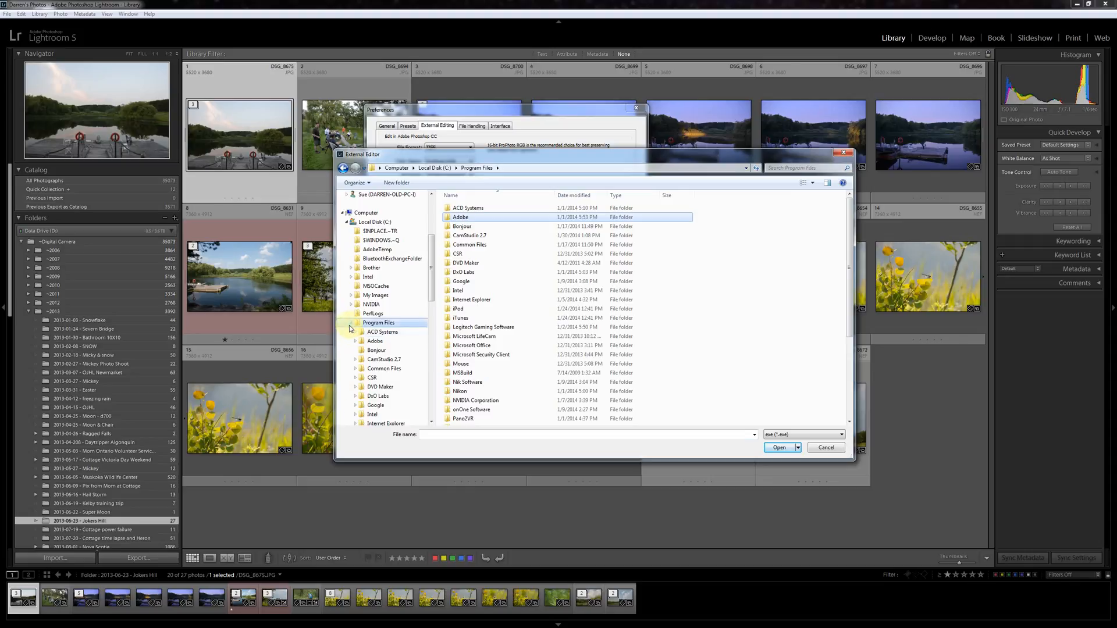
{"action": "left_click", "coordinate": [351, 322]}
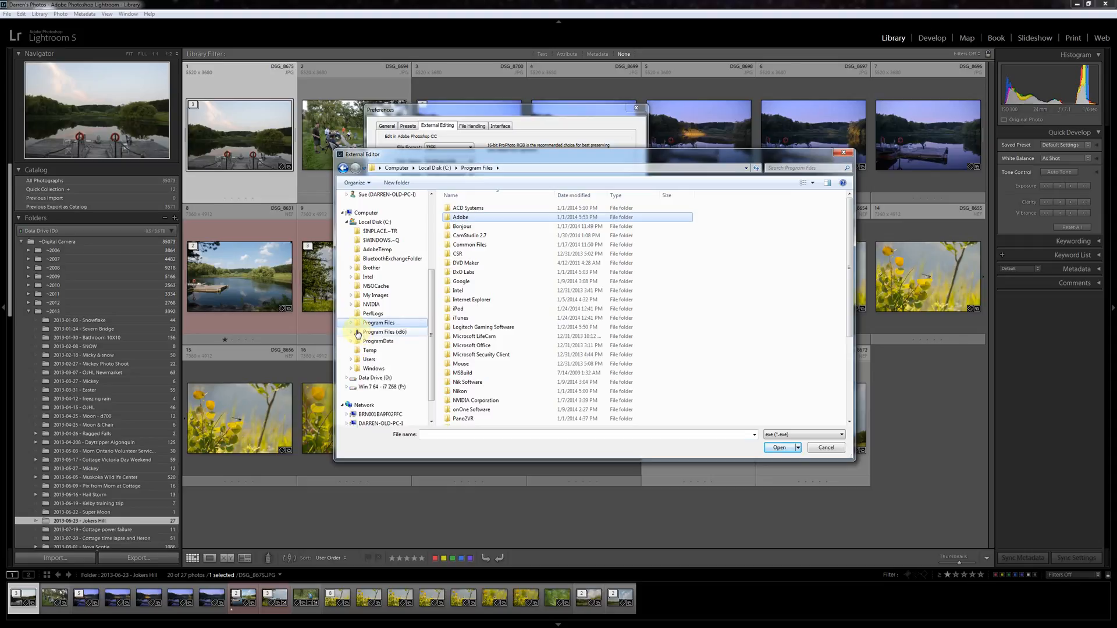
- Assign PhotoshopElementsEditor.exe from Program Files (x86), Adobe, Photoshop Elements 12 as the additional external editor
{"action": "left_click", "coordinate": [357, 334]}
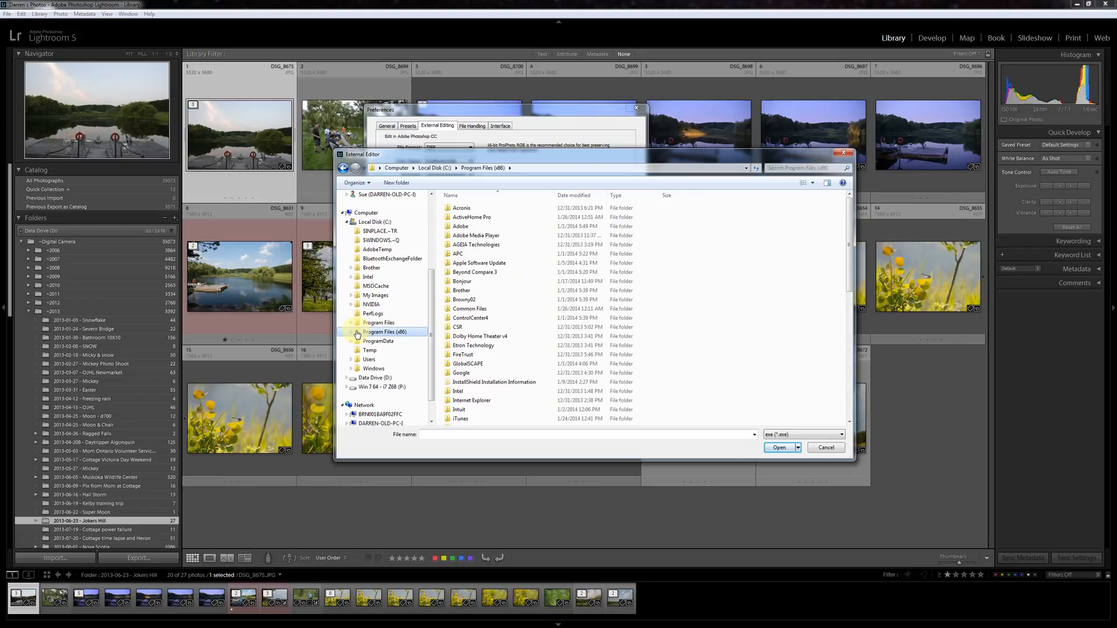
{"action": "left_click", "coordinate": [449, 228]}
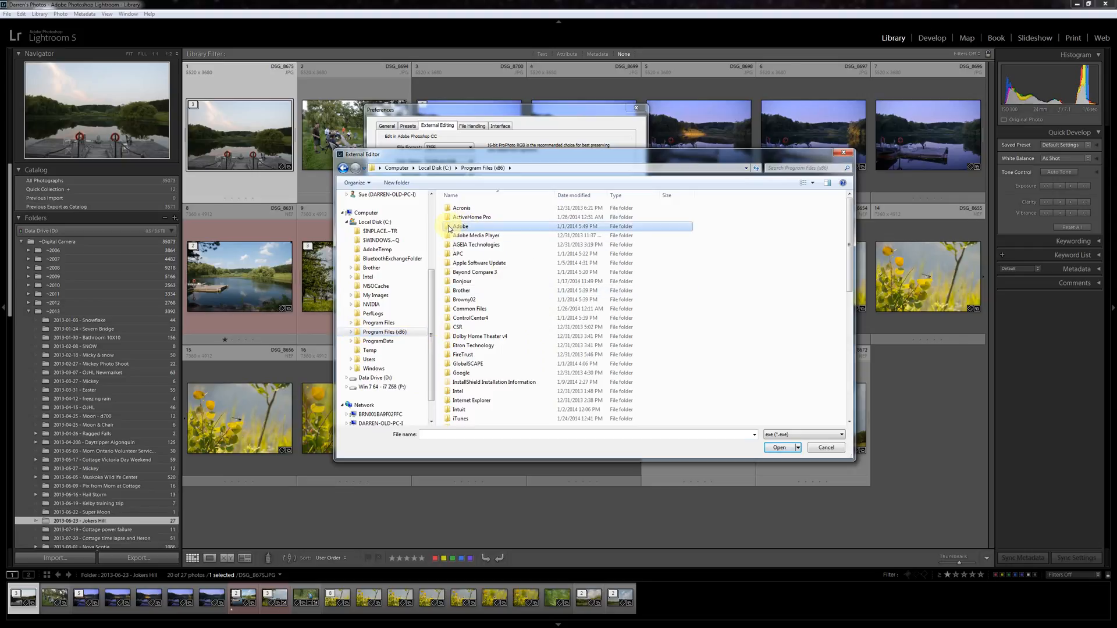
{"action": "double_click", "coordinate": [449, 228]}
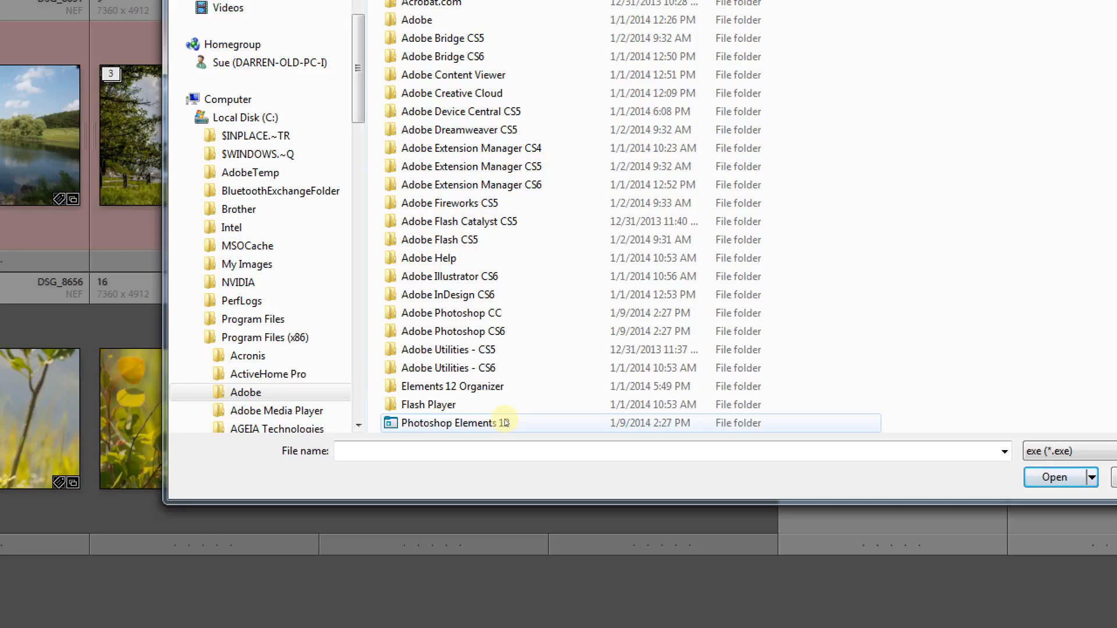
{"action": "double_click", "coordinate": [505, 422]}
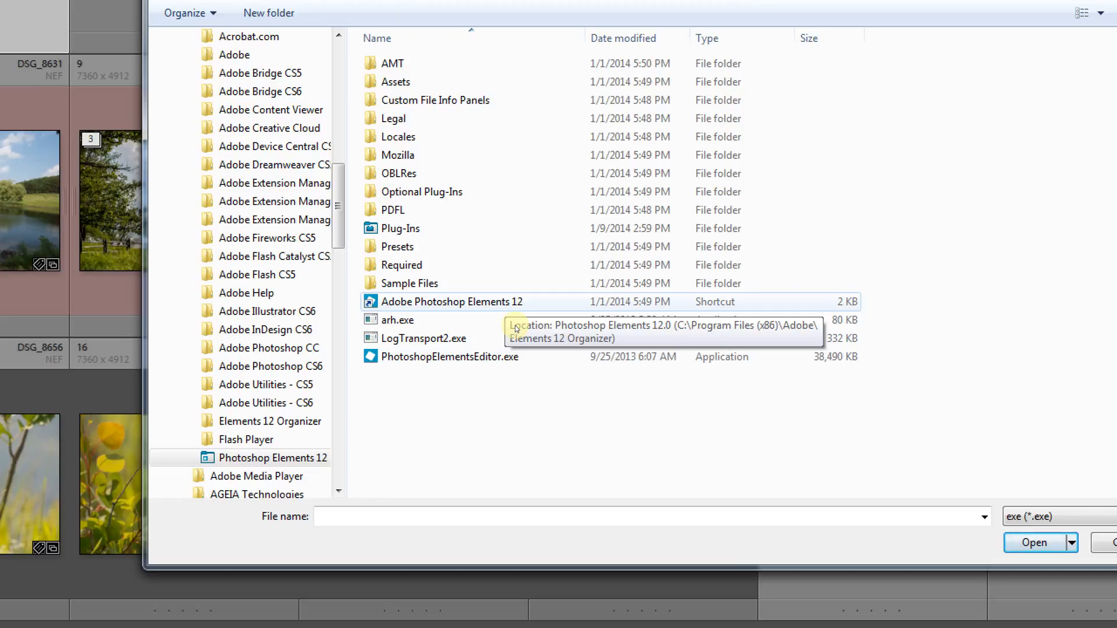
{"action": "left_click", "coordinate": [524, 357]}
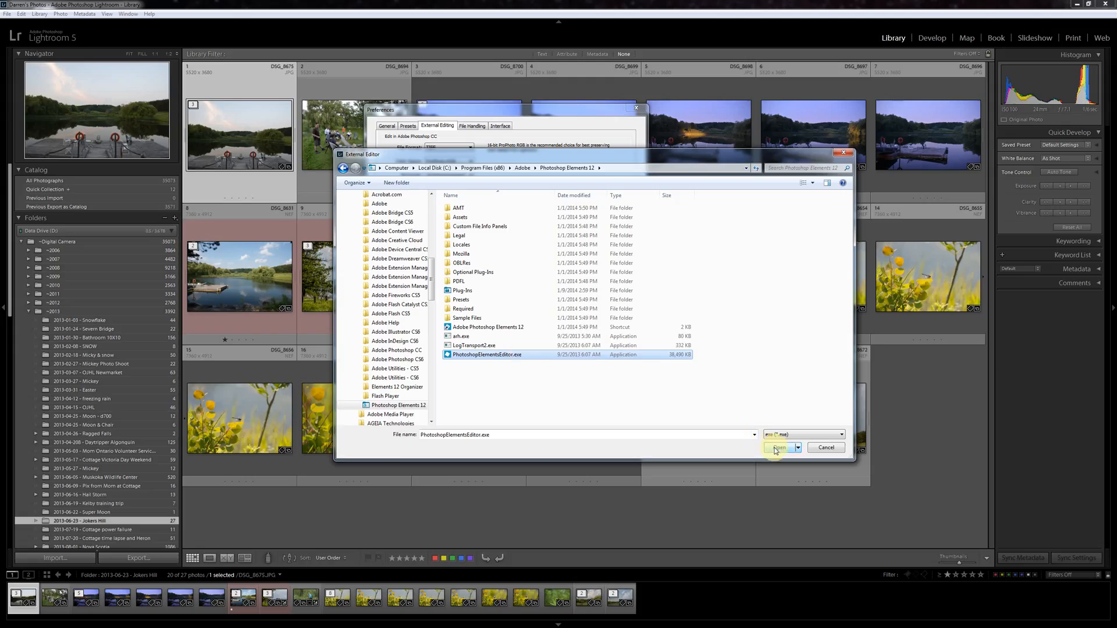
{"action": "left_click", "coordinate": [1031, 549]}
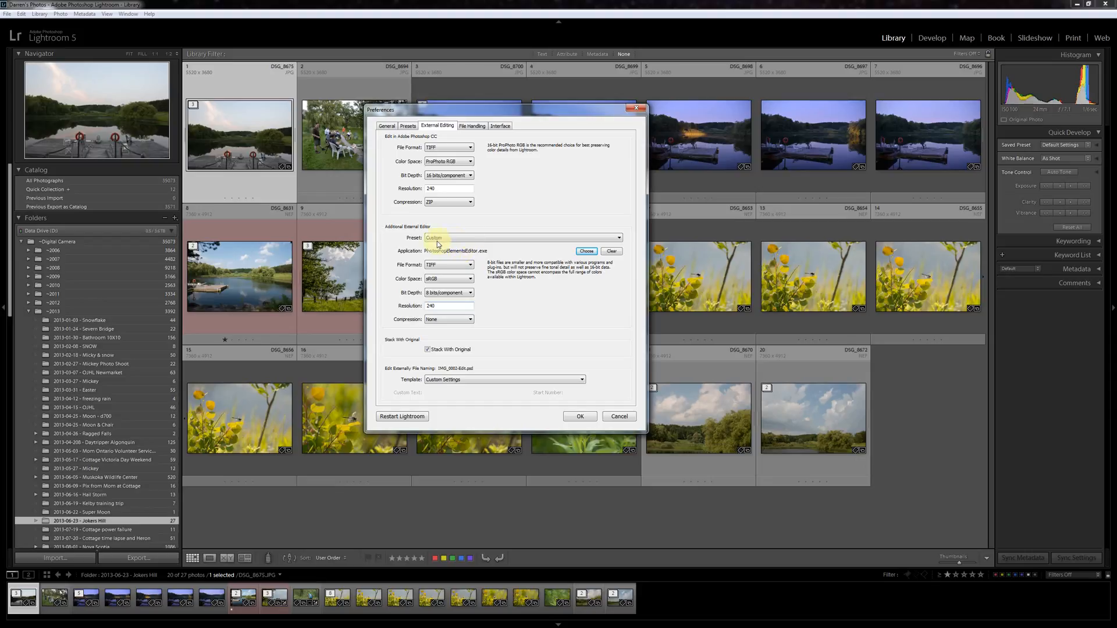
- Save the current external editor settings as a preset named "Elements 12" and apply the preferences
{"action": "left_click", "coordinate": [464, 240]}
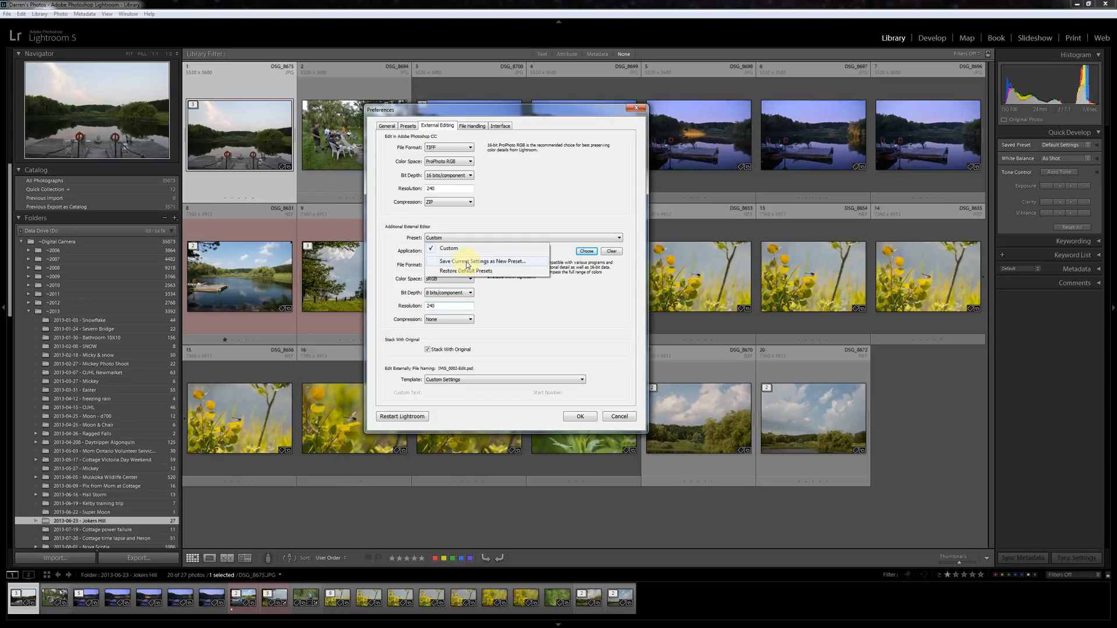
{"action": "left_click", "coordinate": [467, 262]}
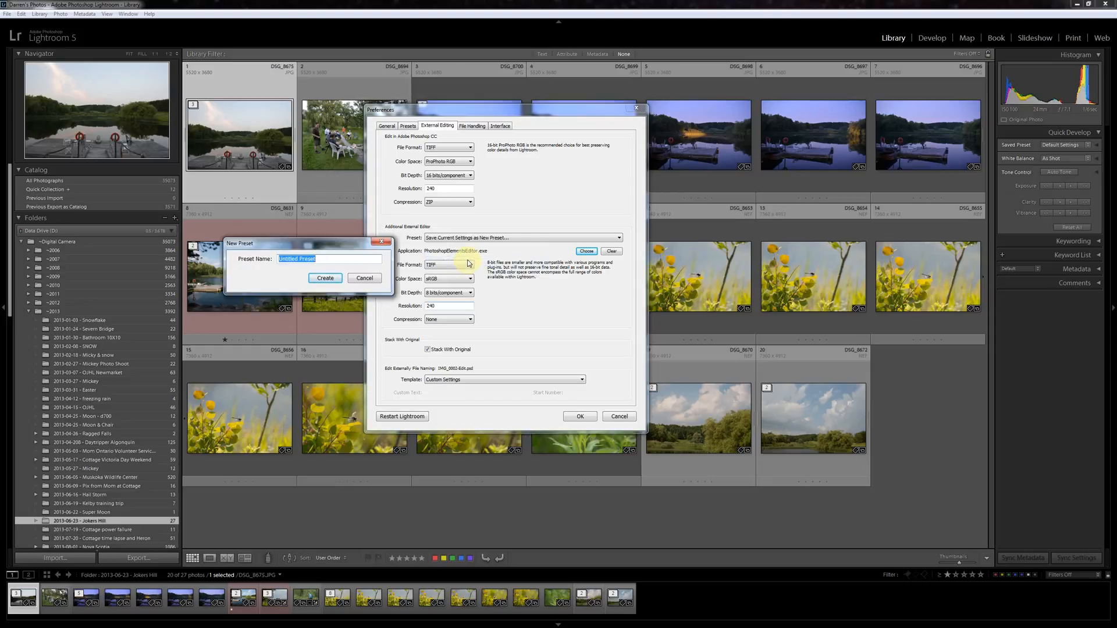
{"action": "type", "text": "Elements 12"}
{"action": "left_click", "coordinate": [337, 277]}
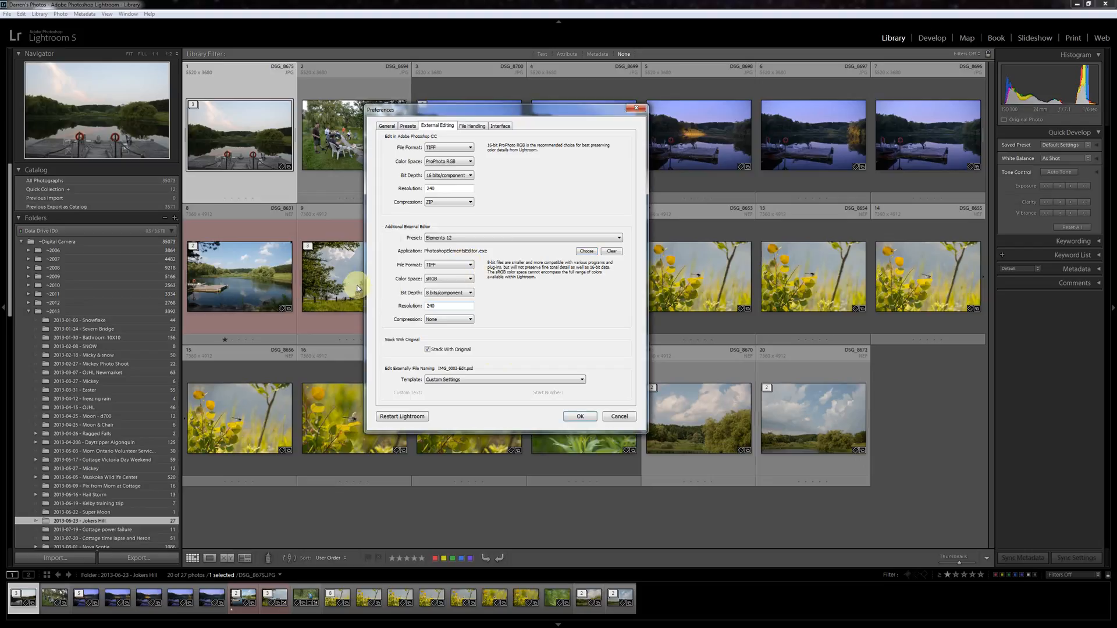
{"action": "left_click", "coordinate": [577, 417]}
{"action": "left_click", "coordinate": [578, 417]}
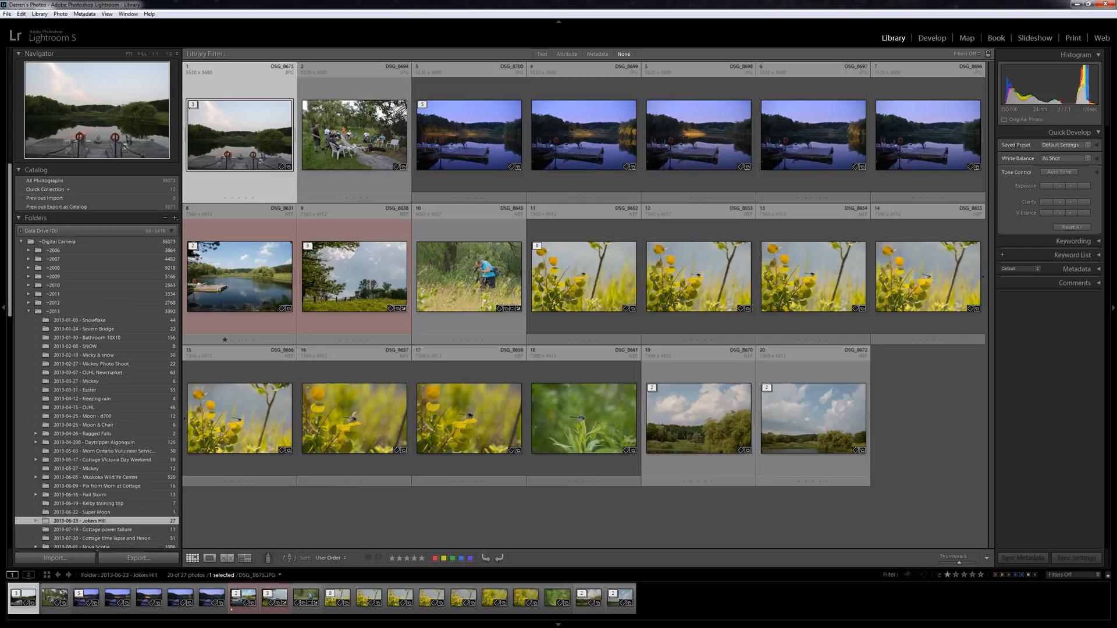
- View the browser article on setting up Elements on a Mac, and back in Lightroom examine the first photo's Edit In options
{"action": "key", "text": "alt+Tab"}
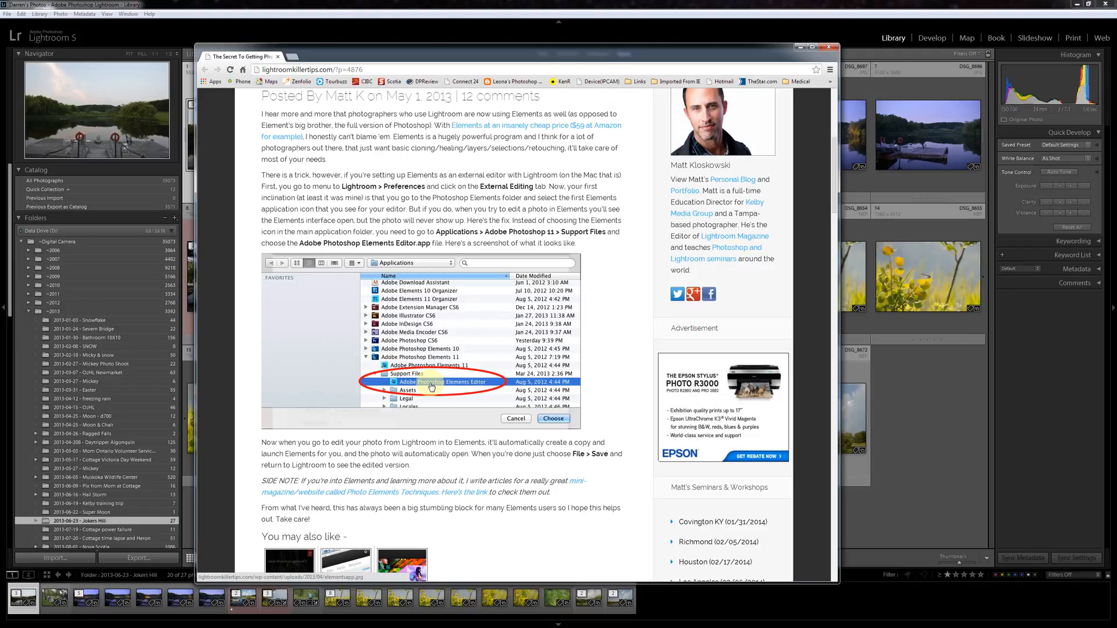
{"action": "left_click", "coordinate": [500, 6]}
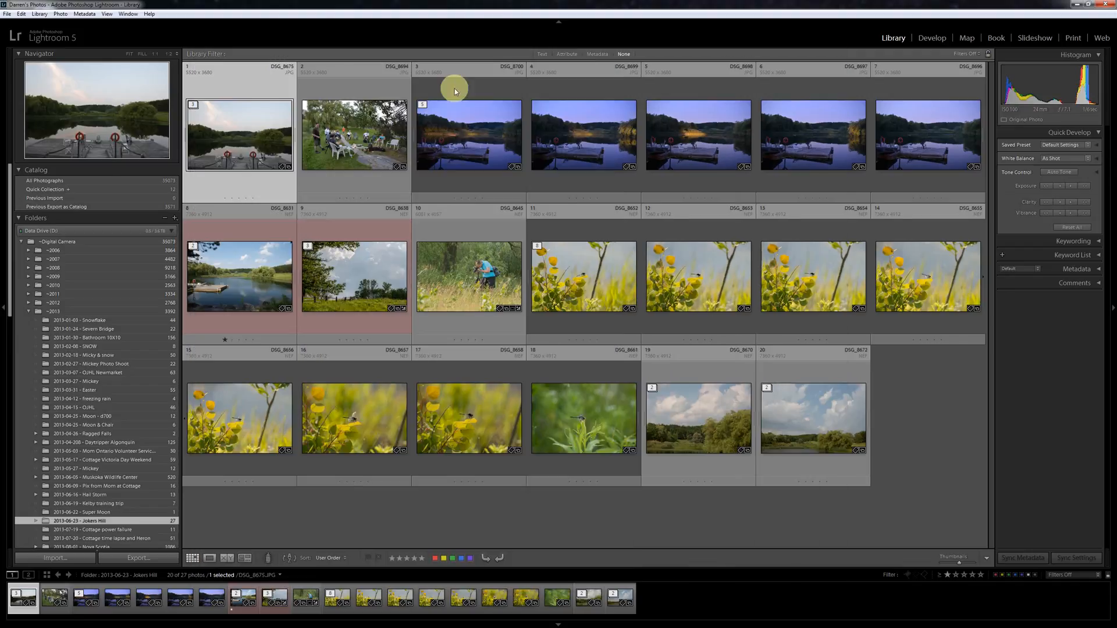
{"action": "right_click", "coordinate": [237, 134]}
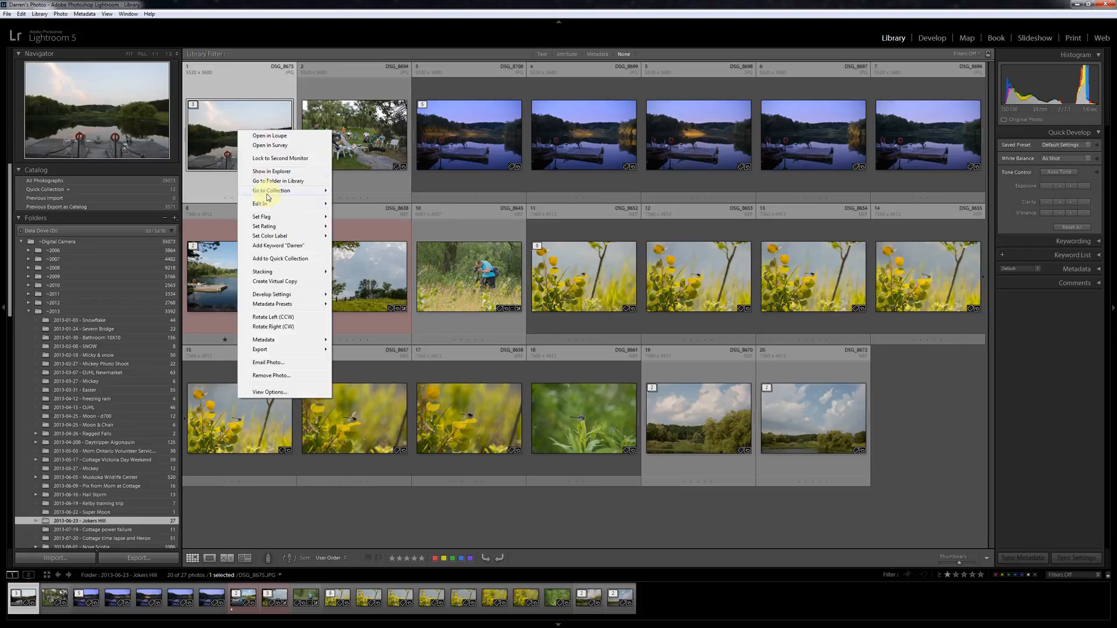
{"action": "mouse_move", "coordinate": [271, 204]}
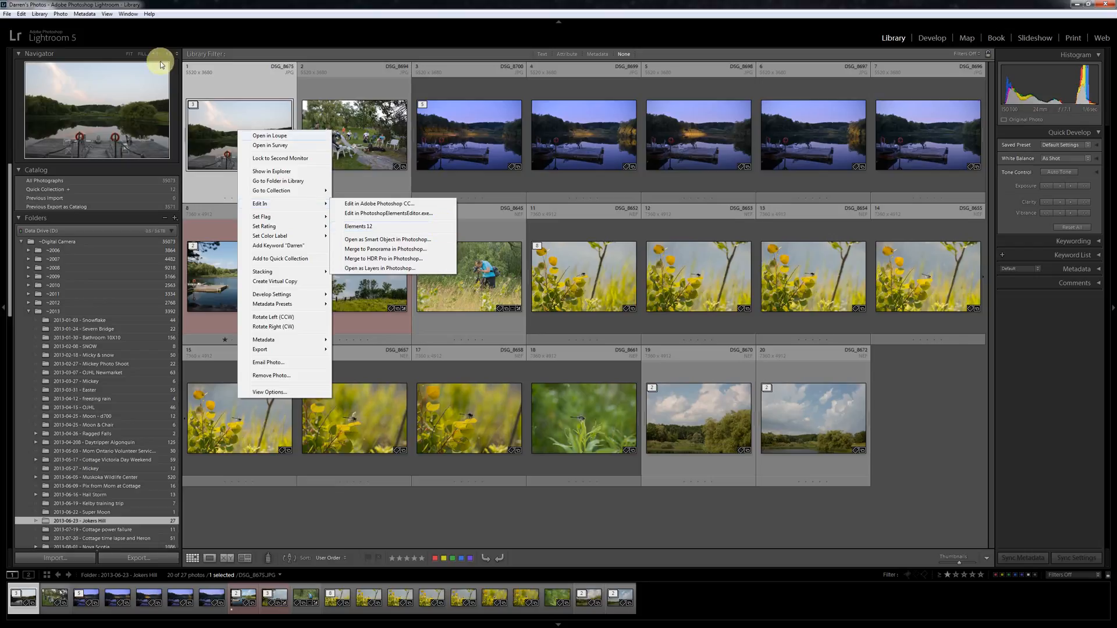
- Reopen the External Editing preferences
{"action": "left_click", "coordinate": [22, 17]}
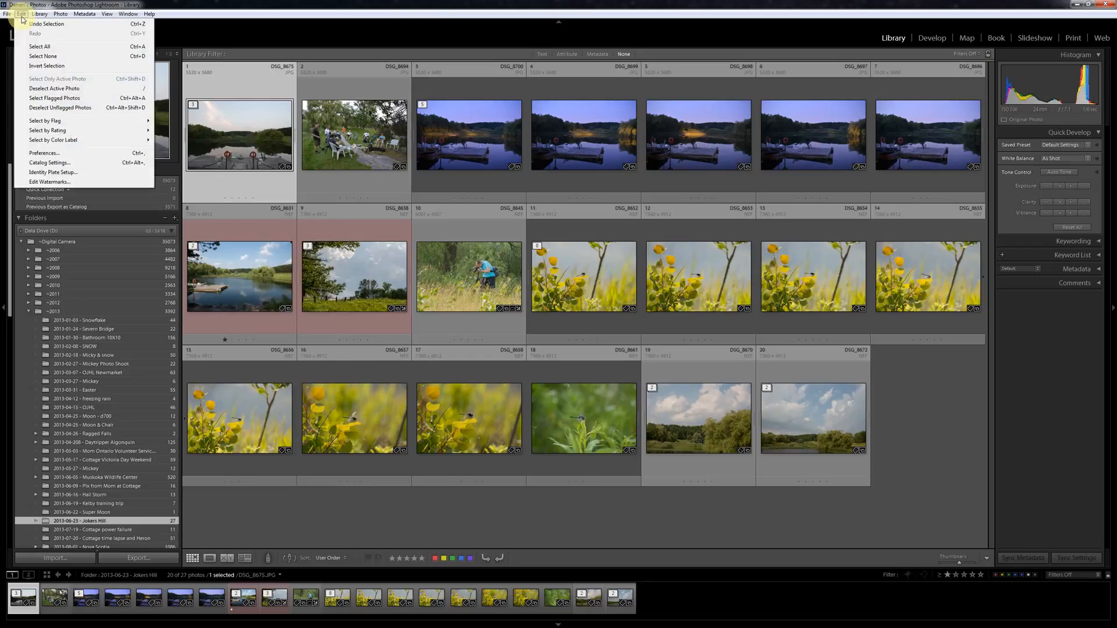
{"action": "left_click", "coordinate": [54, 155]}
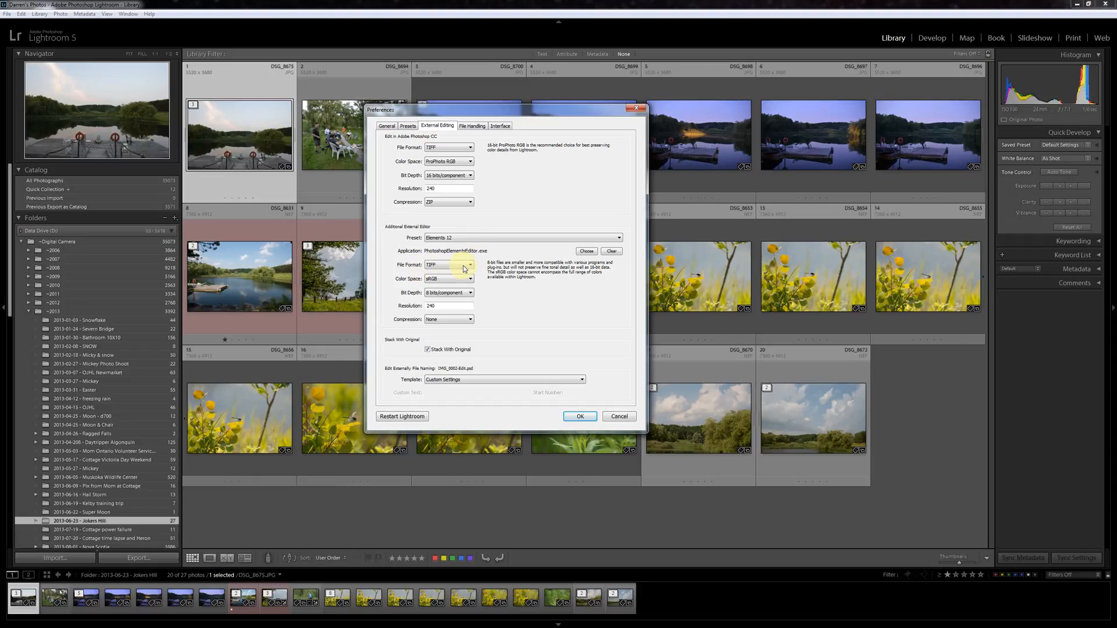
- Try PSD as the additional external editor's file format and return it to TIFF
{"action": "left_click", "coordinate": [465, 267]}
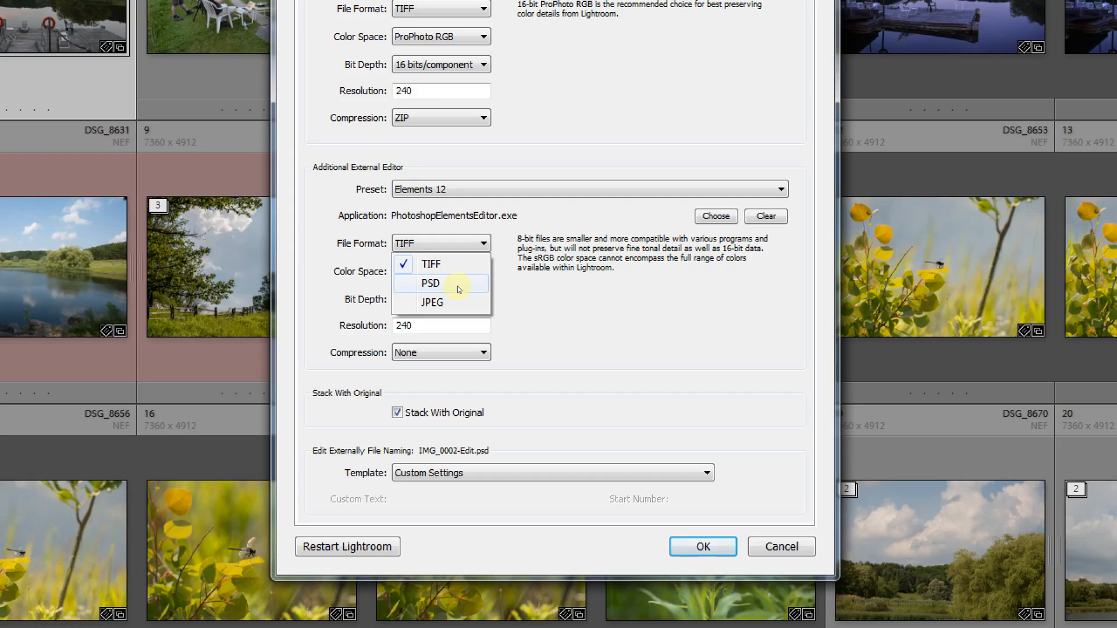
{"action": "left_click", "coordinate": [460, 285]}
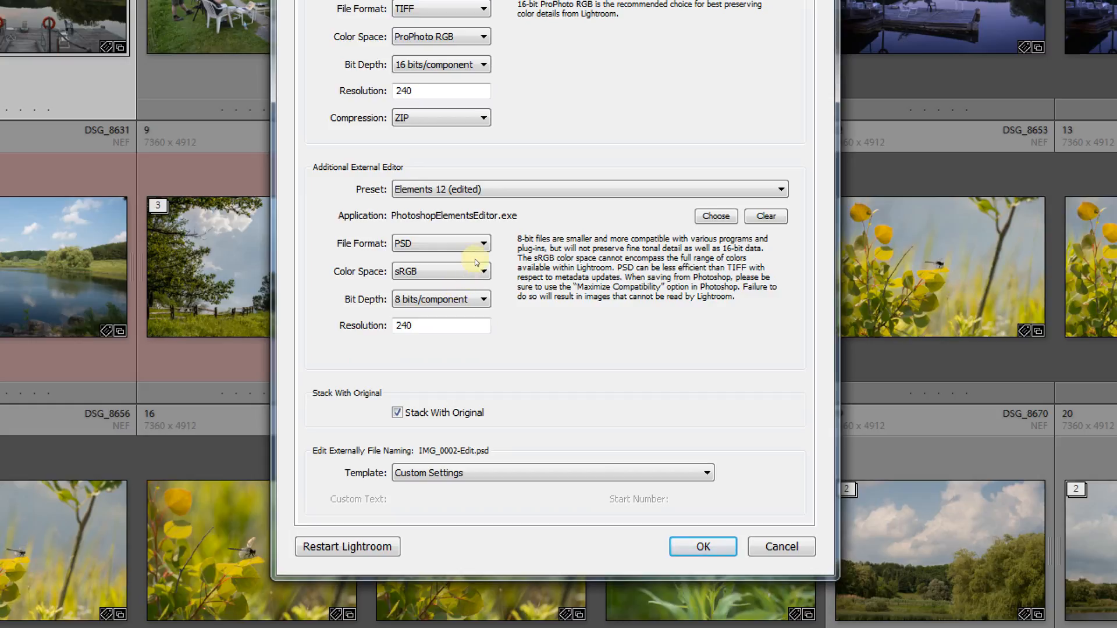
{"action": "left_click", "coordinate": [463, 244]}
{"action": "left_click", "coordinate": [456, 272]}
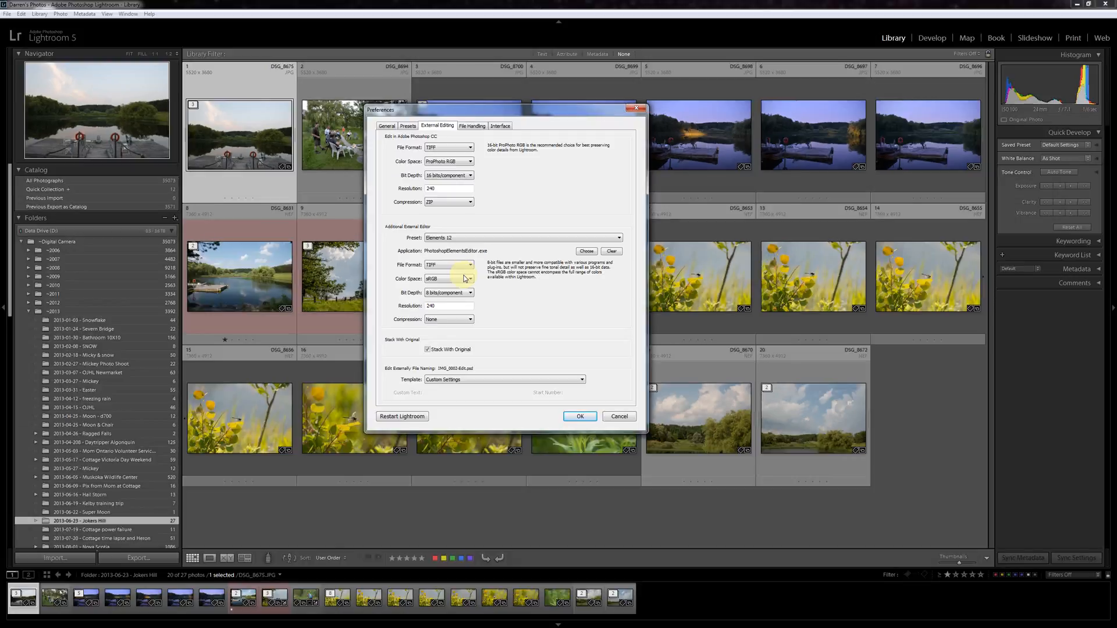
- Set the additional external editor's color space to ProPhoto RGB and its bit depth to 16 bits/component
{"action": "left_click", "coordinate": [465, 278]}
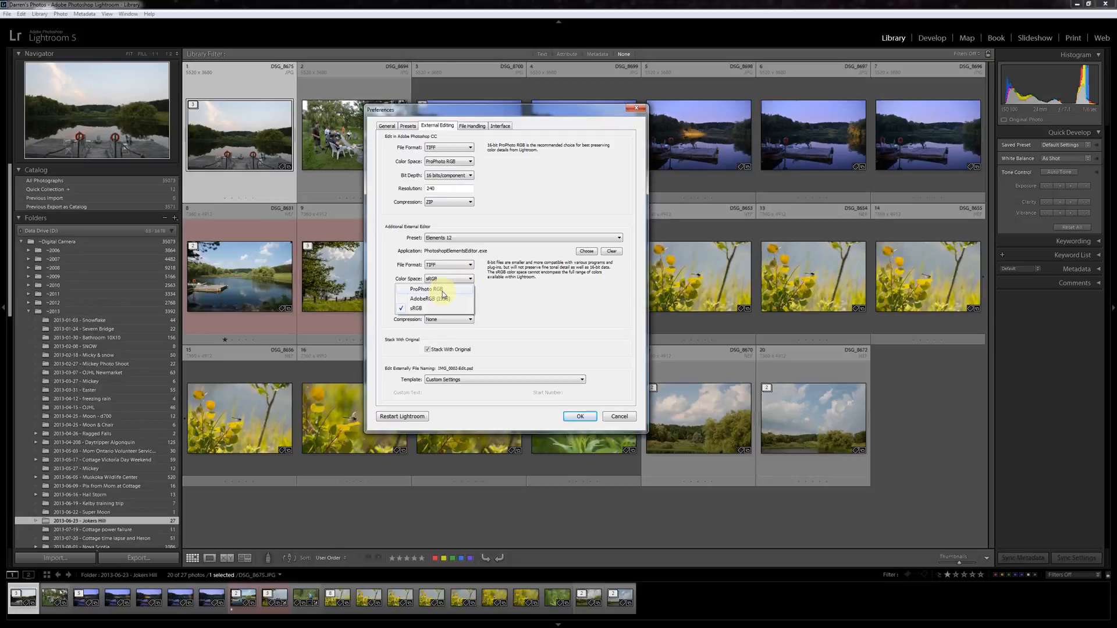
{"action": "left_click", "coordinate": [444, 291]}
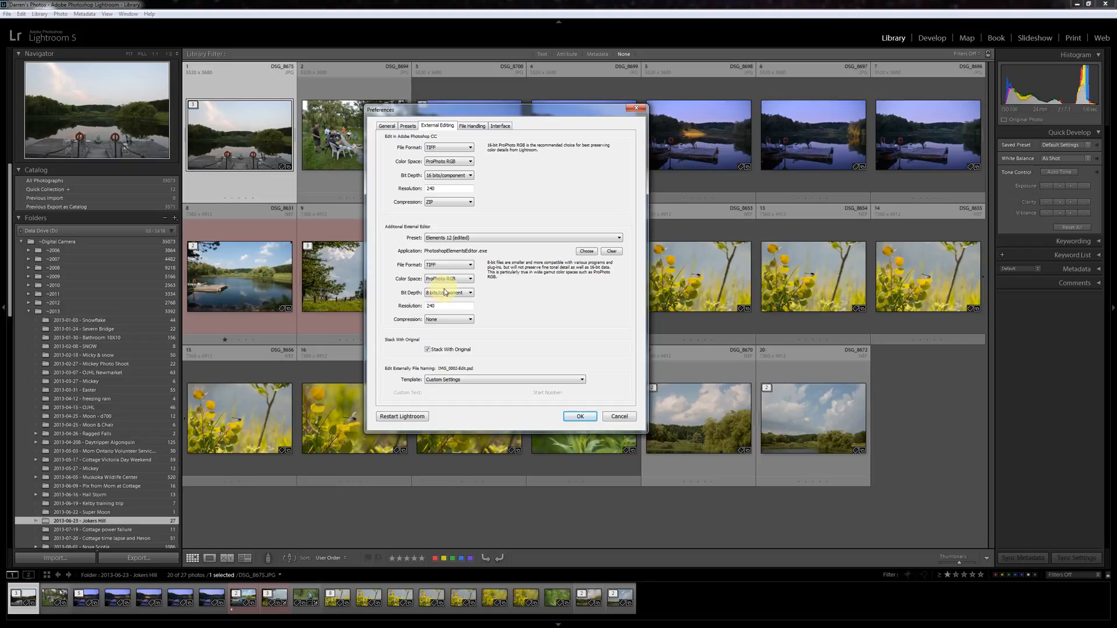
{"action": "left_click", "coordinate": [457, 297]}
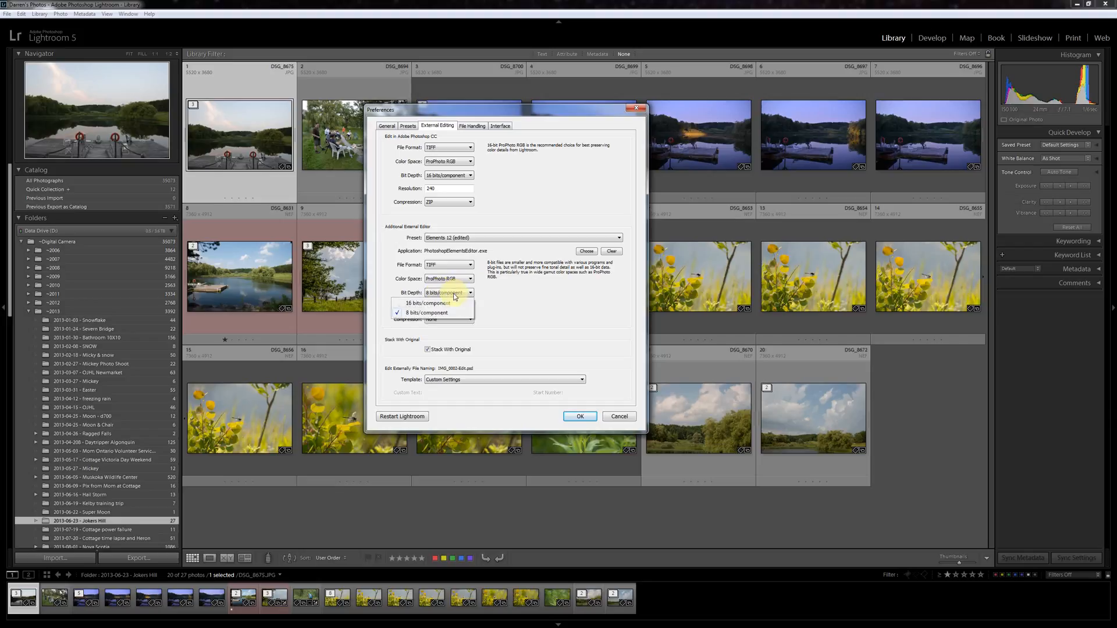
{"action": "left_click", "coordinate": [441, 303]}
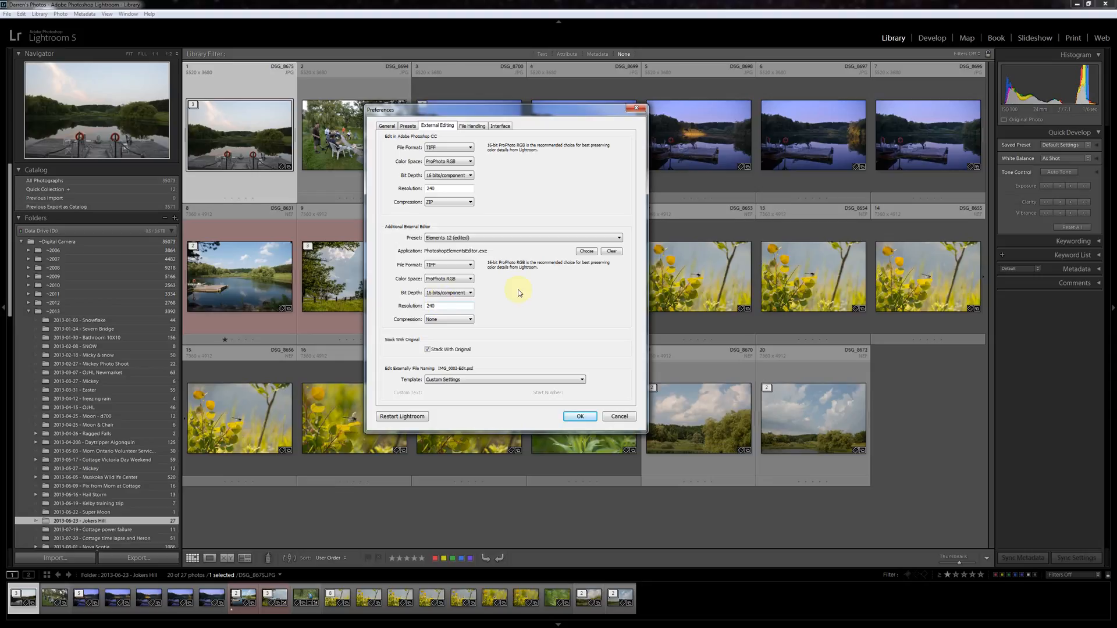
- Save these external editor settings as a new preset named "Elements 12 Expert" and apply the preferences
{"action": "left_click", "coordinate": [483, 238]}
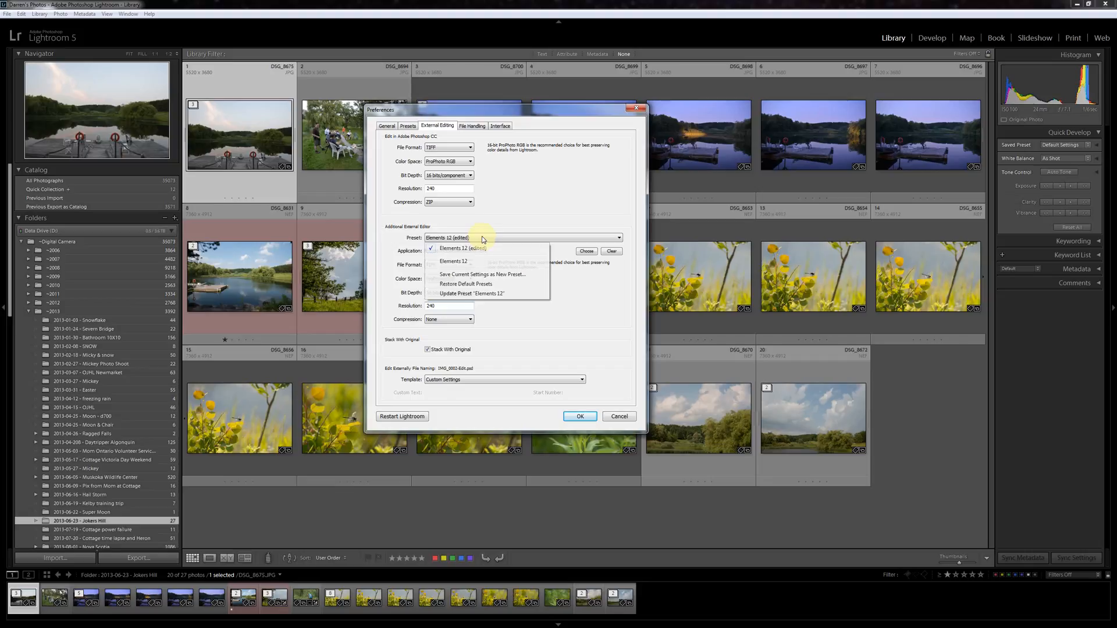
{"action": "left_click", "coordinate": [534, 277]}
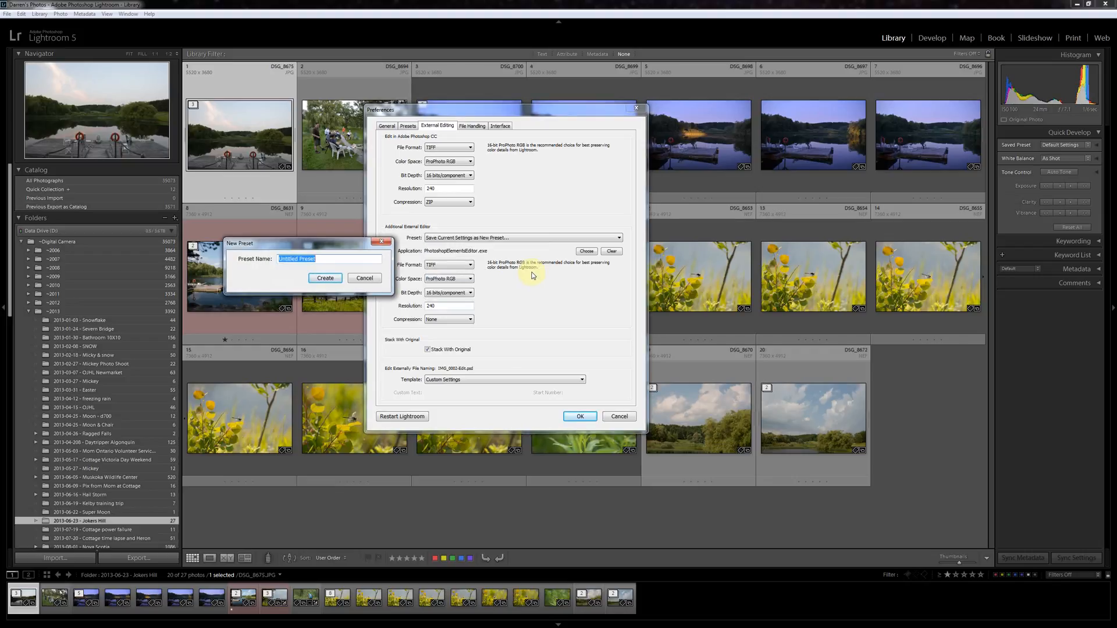
{"action": "type", "text": "Elements 12 Expert"}
{"action": "left_click", "coordinate": [322, 281]}
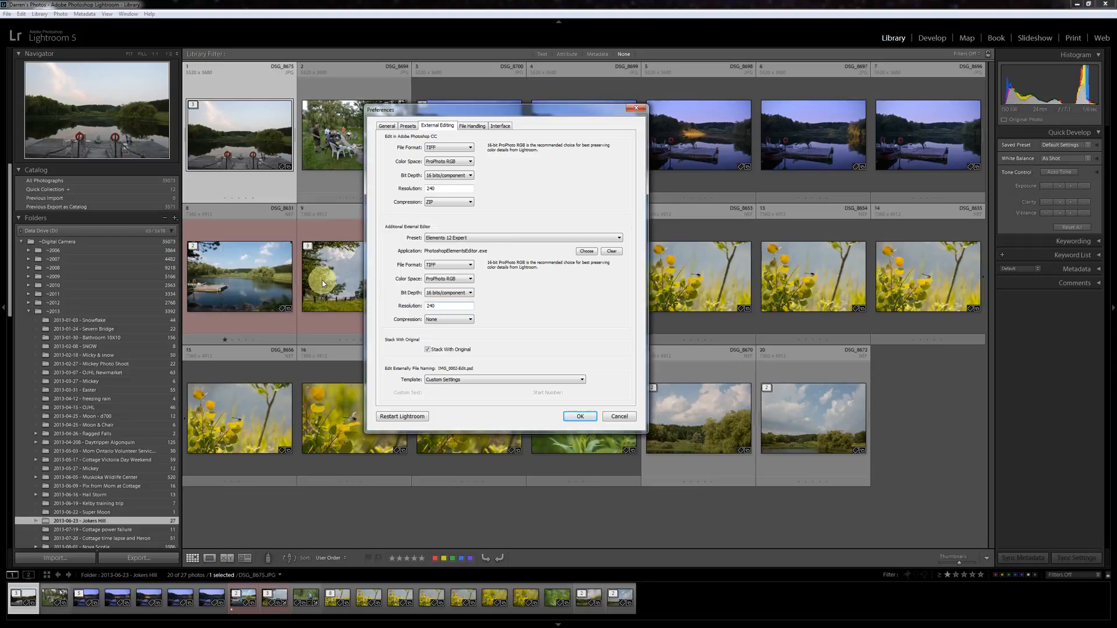
{"action": "left_click", "coordinate": [589, 418]}
{"action": "left_click", "coordinate": [278, 139]}
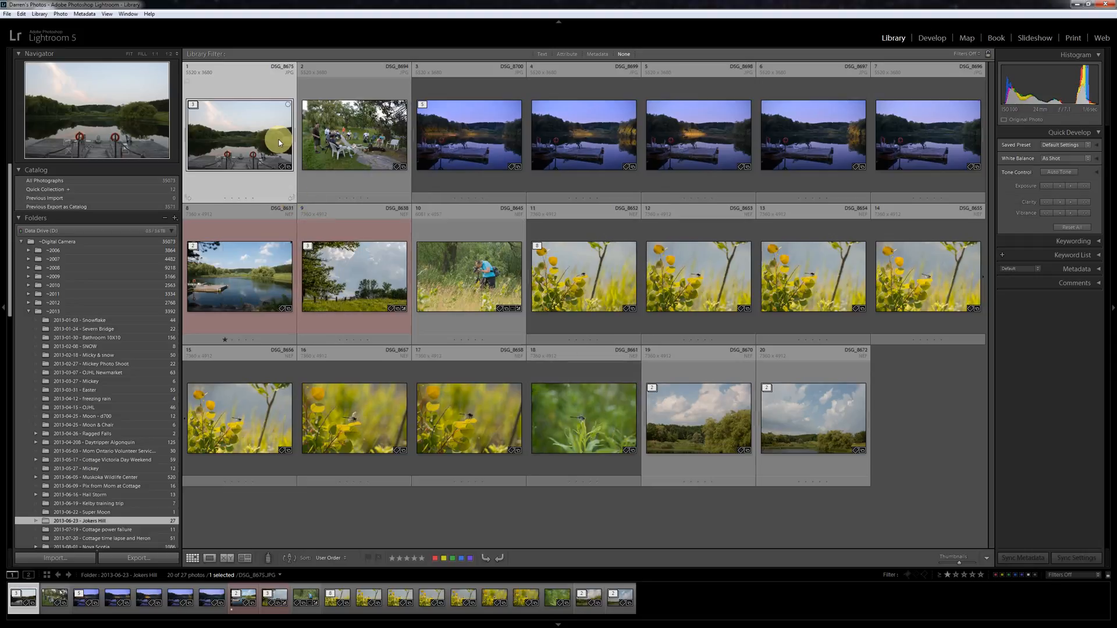
- Check which external editors and presets are offered for editing the first photo, DSG_8675
{"action": "right_click", "coordinate": [256, 136]}
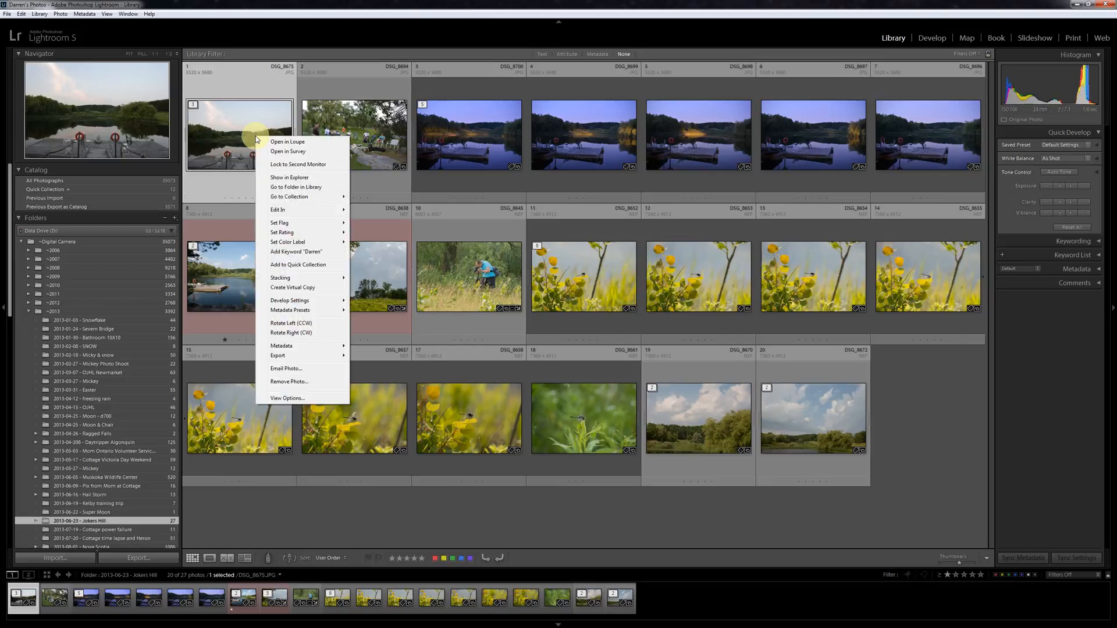
{"action": "mouse_move", "coordinate": [286, 210]}
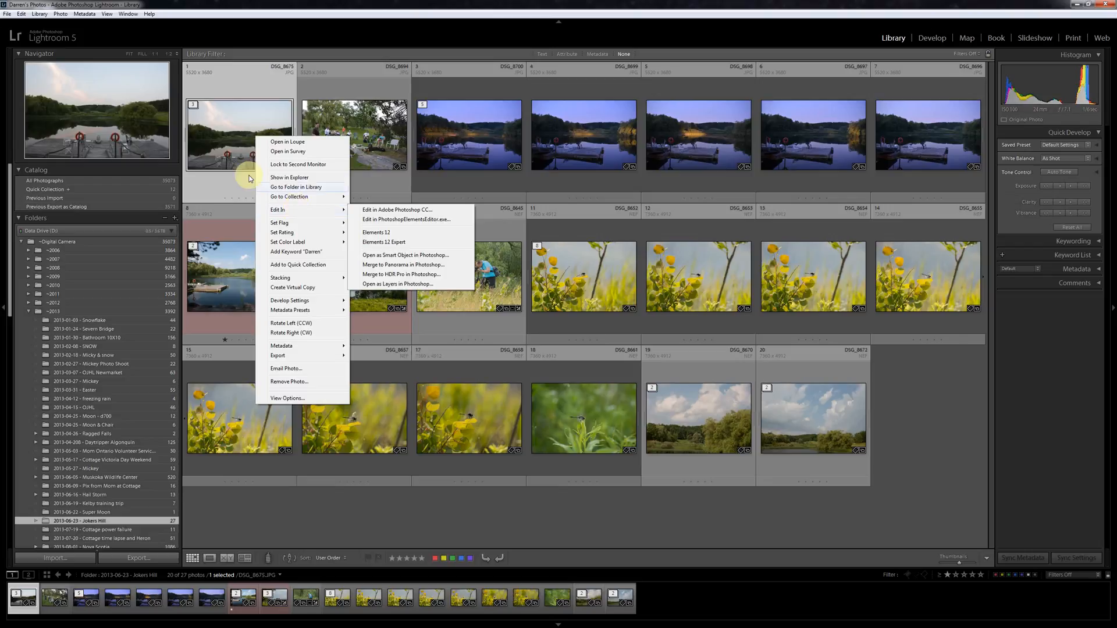
- Delete the "Elements 12 Expert" preset from the additional external editor preferences
{"action": "left_click", "coordinate": [20, 15]}
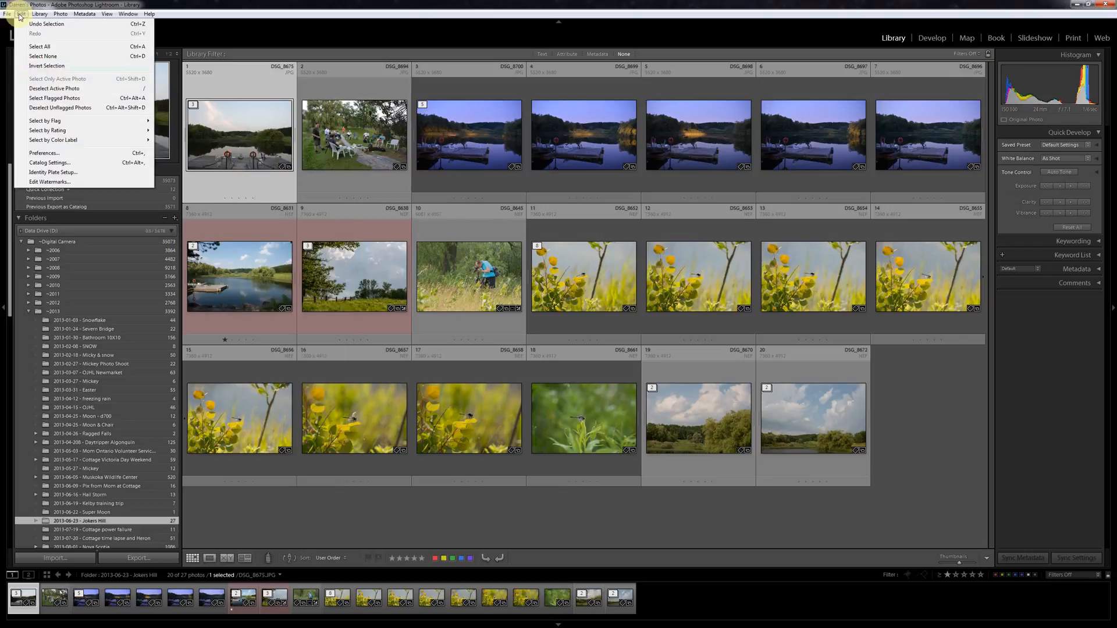
{"action": "left_click", "coordinate": [51, 154]}
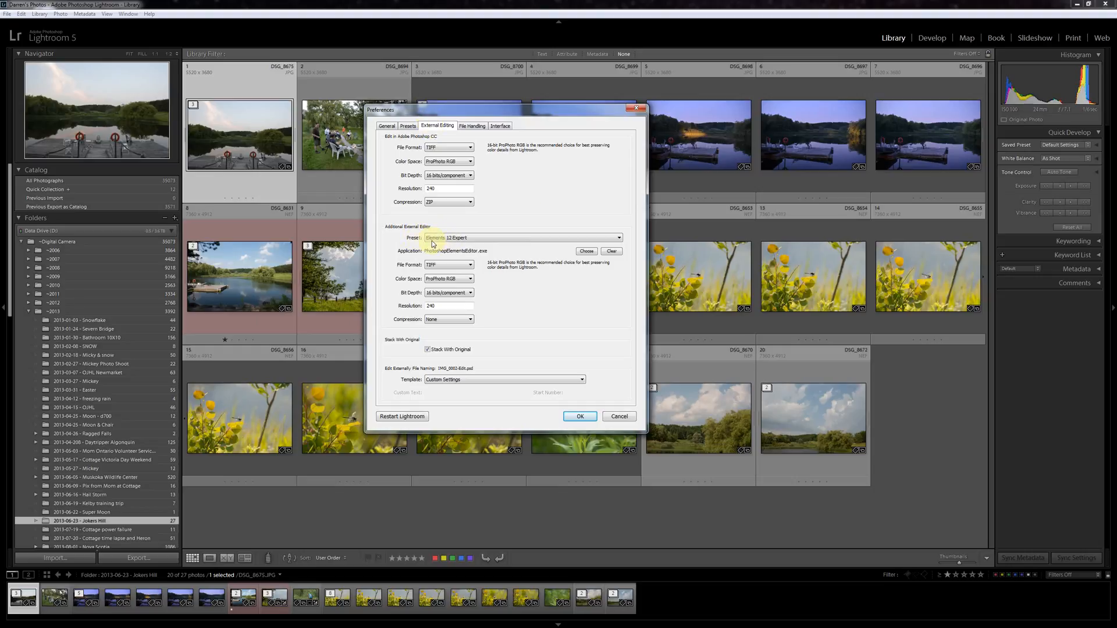
{"action": "left_click", "coordinate": [462, 238]}
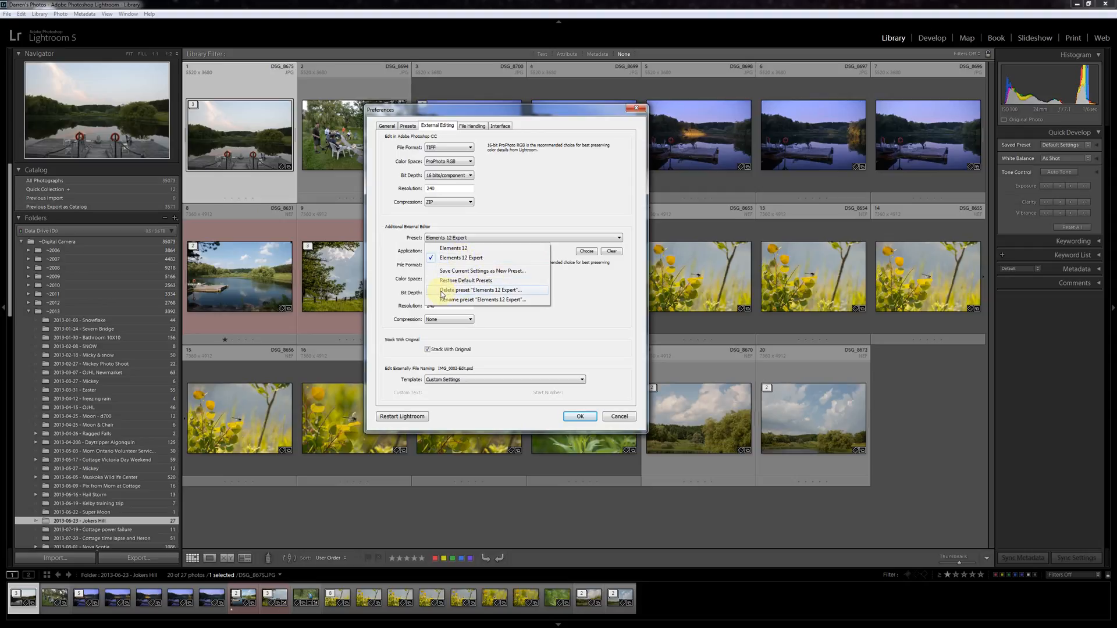
{"action": "left_click", "coordinate": [502, 294]}
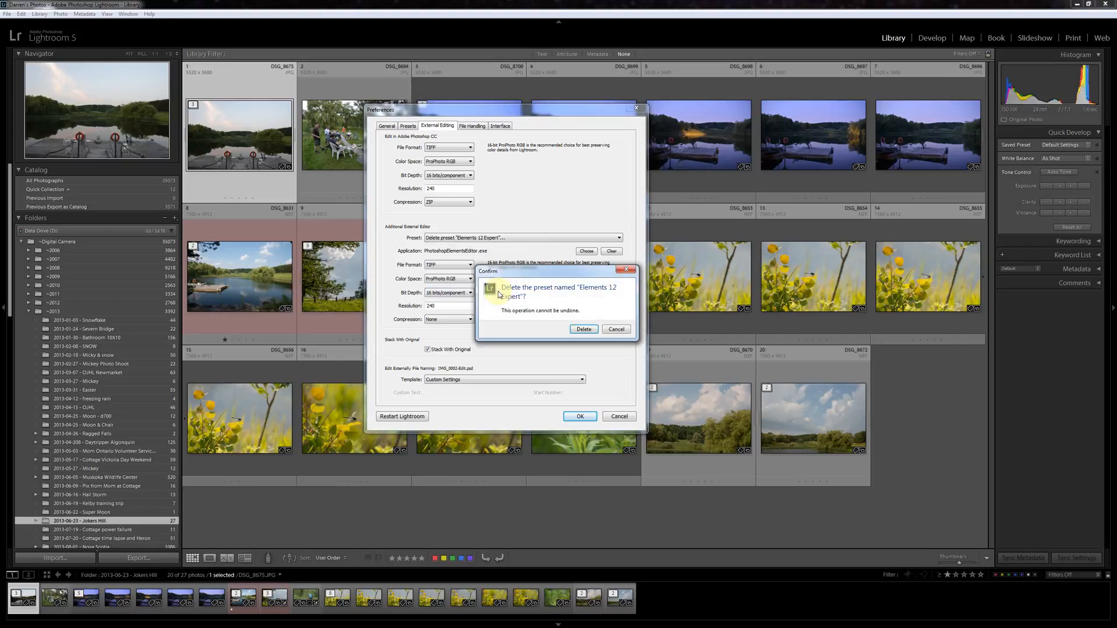
{"action": "left_click", "coordinate": [584, 330]}
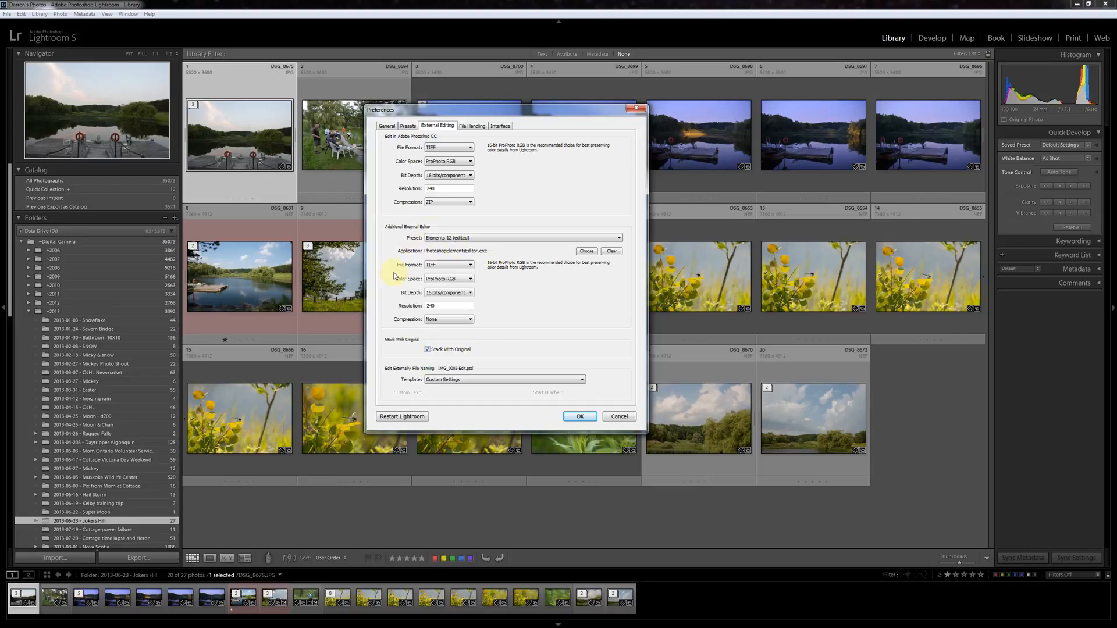
- Set the additional external editor's color space to sRGB and bit depth to 8 bits/component, and apply the preferences
{"action": "left_click", "coordinate": [470, 278]}
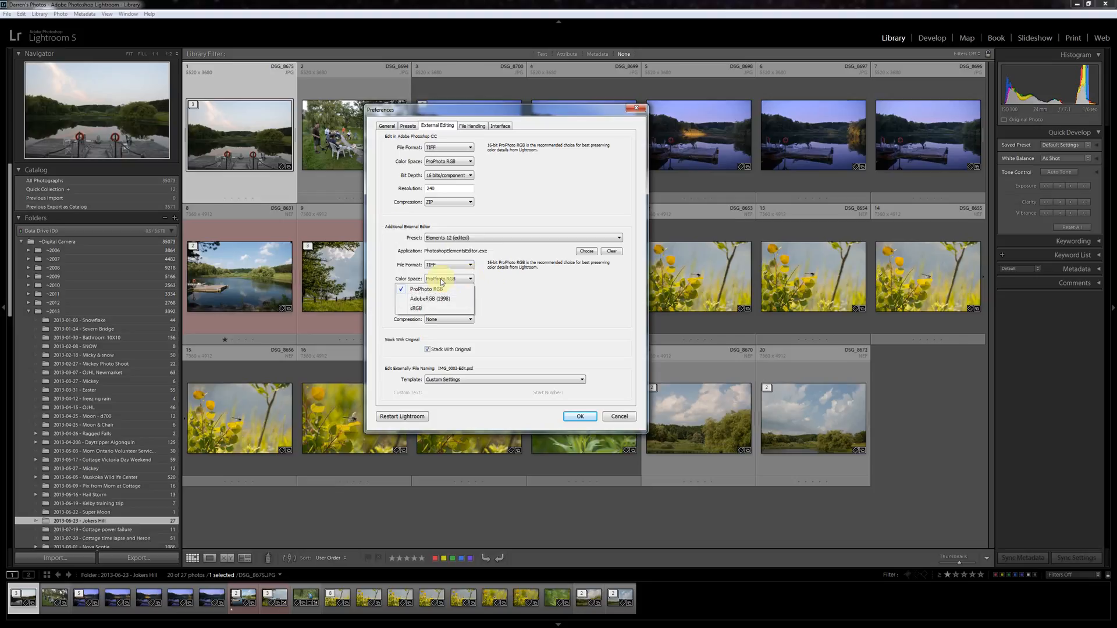
{"action": "left_click", "coordinate": [437, 309]}
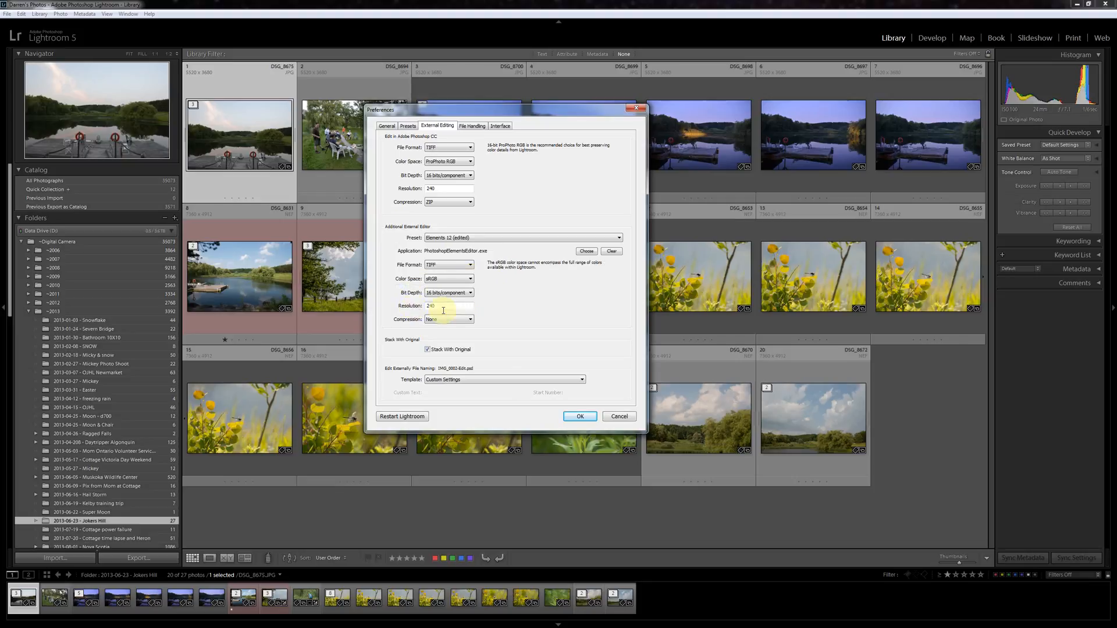
{"action": "left_click", "coordinate": [471, 293]}
{"action": "left_click", "coordinate": [428, 313]}
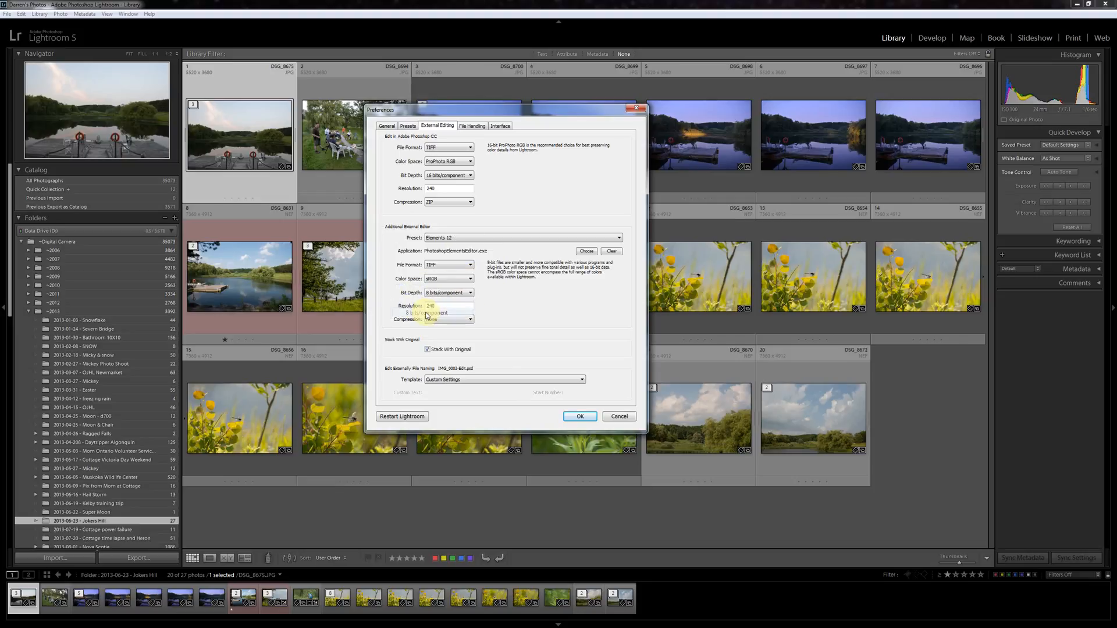
{"action": "left_click", "coordinate": [580, 417]}
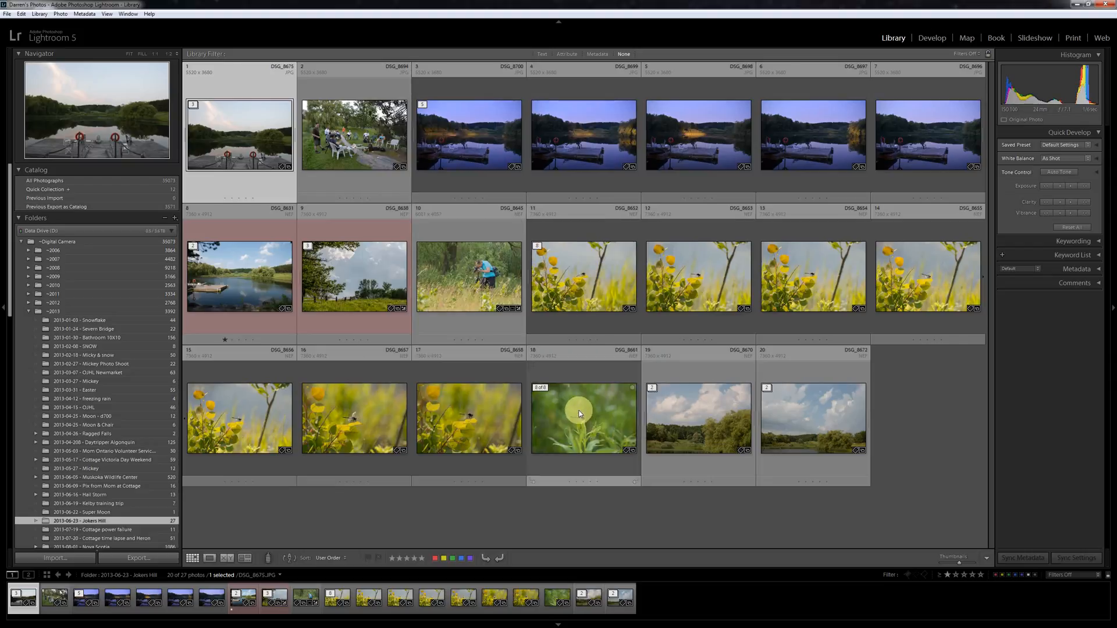